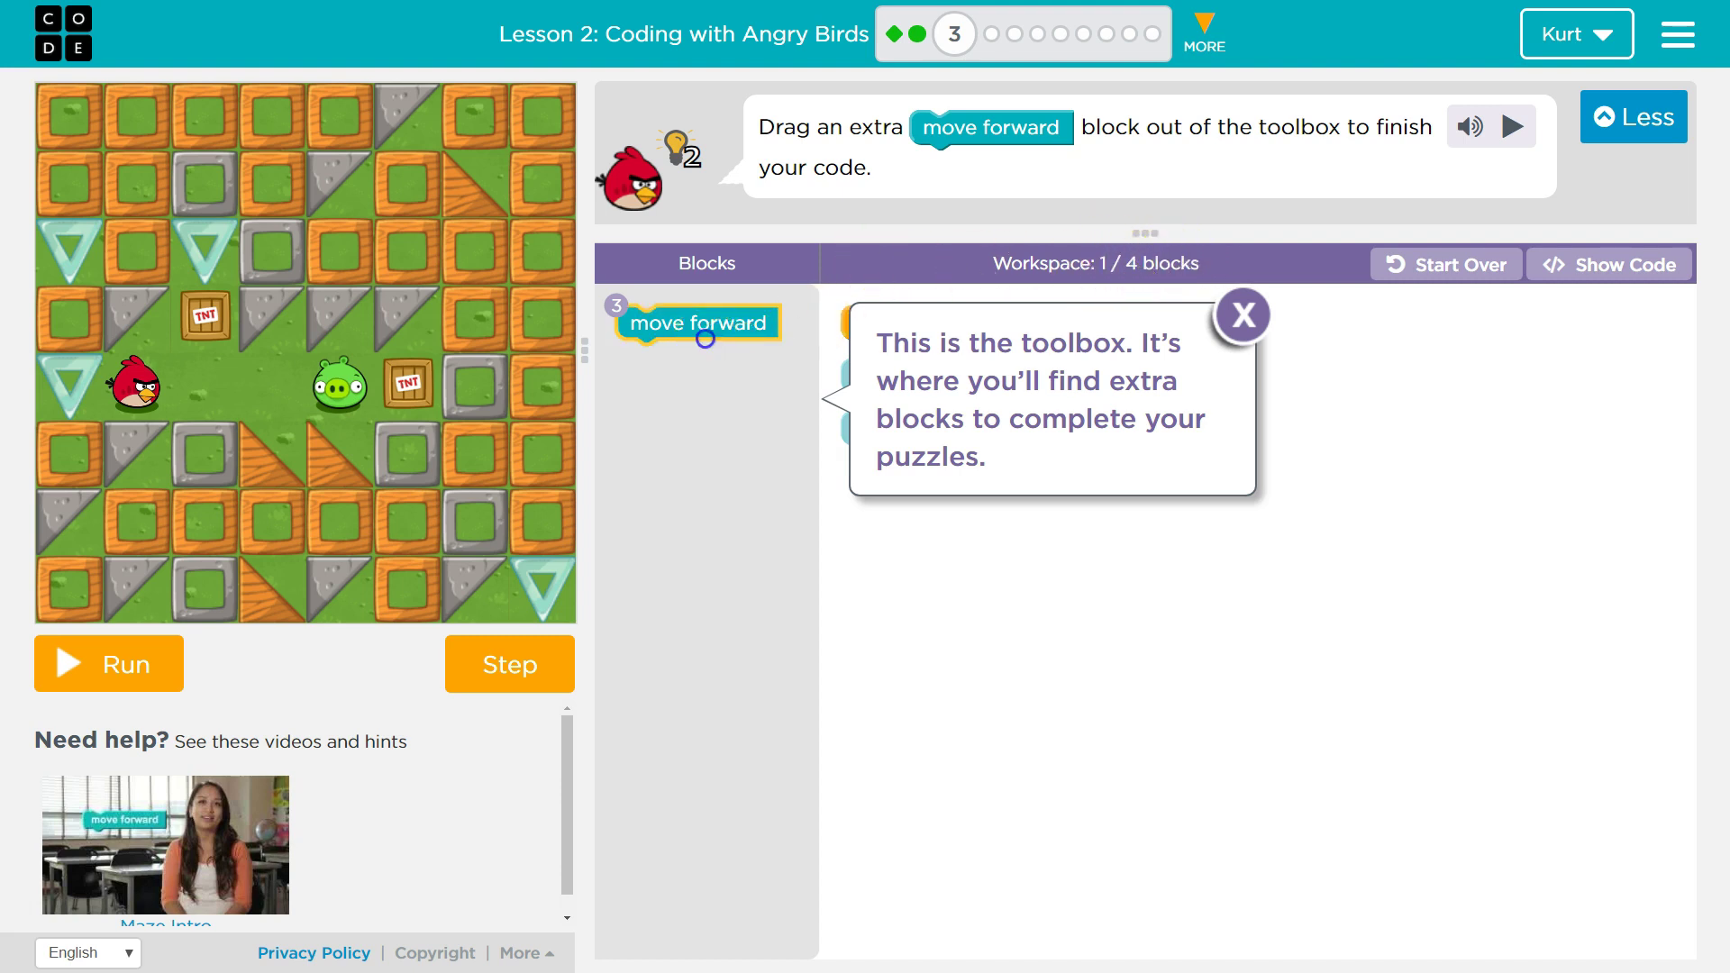
- Stack three move forward blocks under when run, dismissing the toolbox tip along the way
drag(706, 328, 968, 452)
mouse_move(918, 397)
mouse_down()
mouse_move(738, 325)
mouse_move(939, 384)
mouse_move(928, 357)
mouse_up()
click(1220, 315)
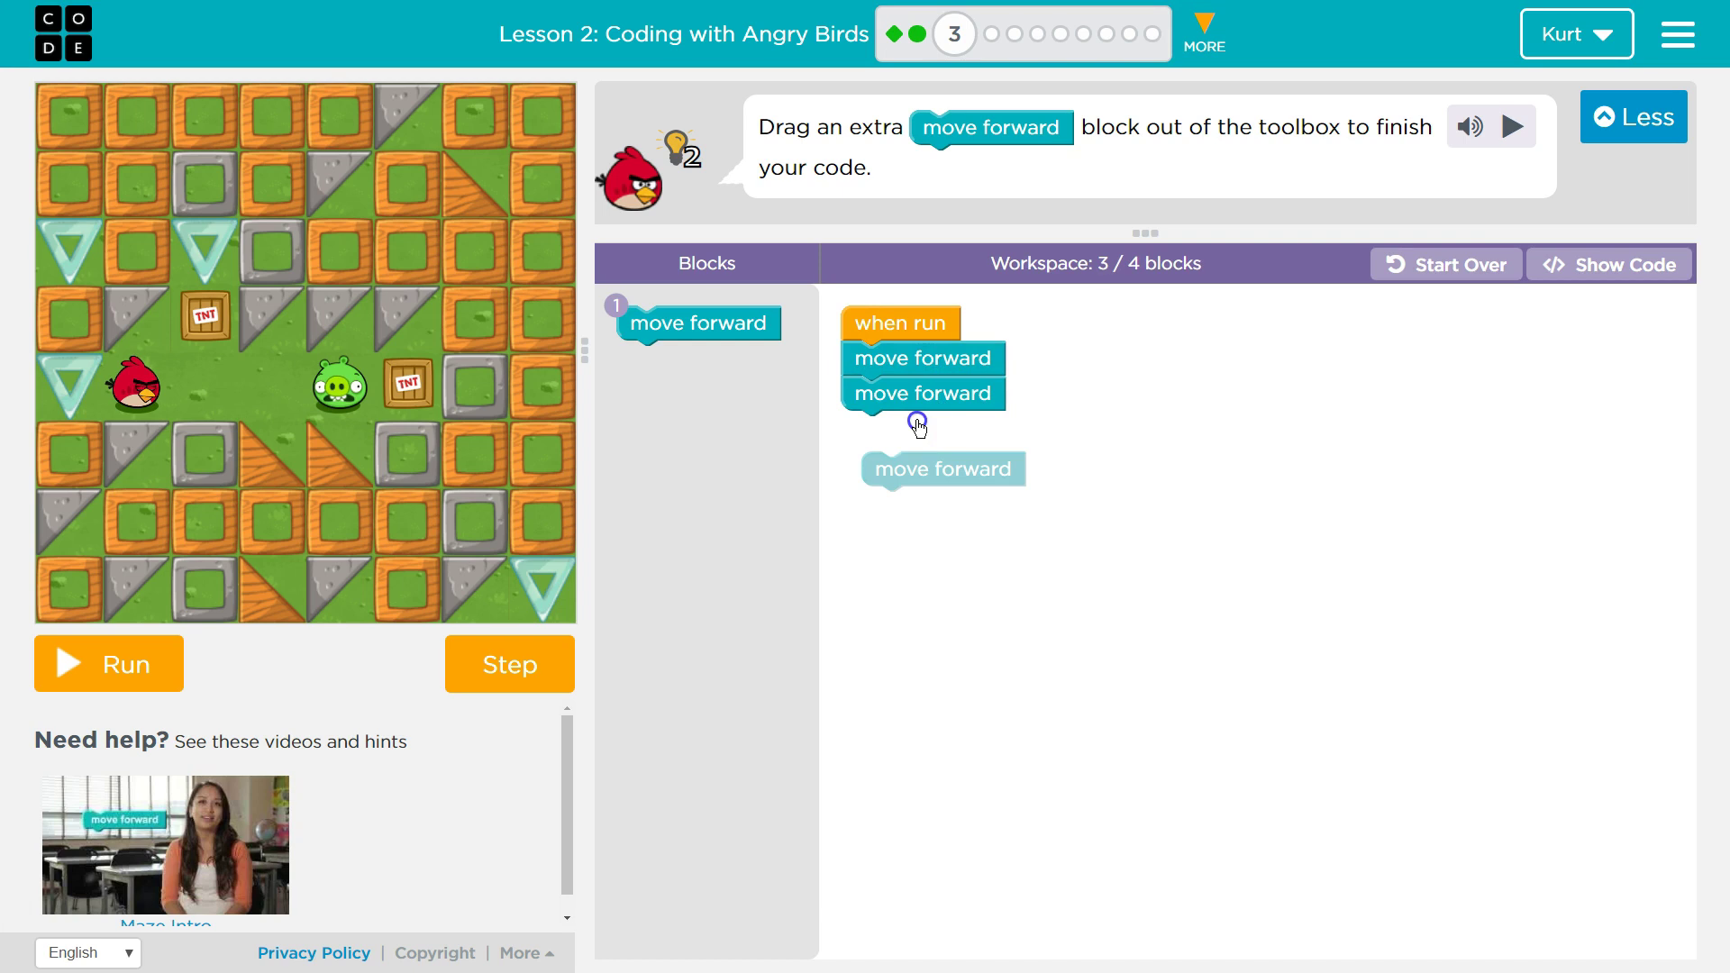
drag(885, 466, 894, 437)
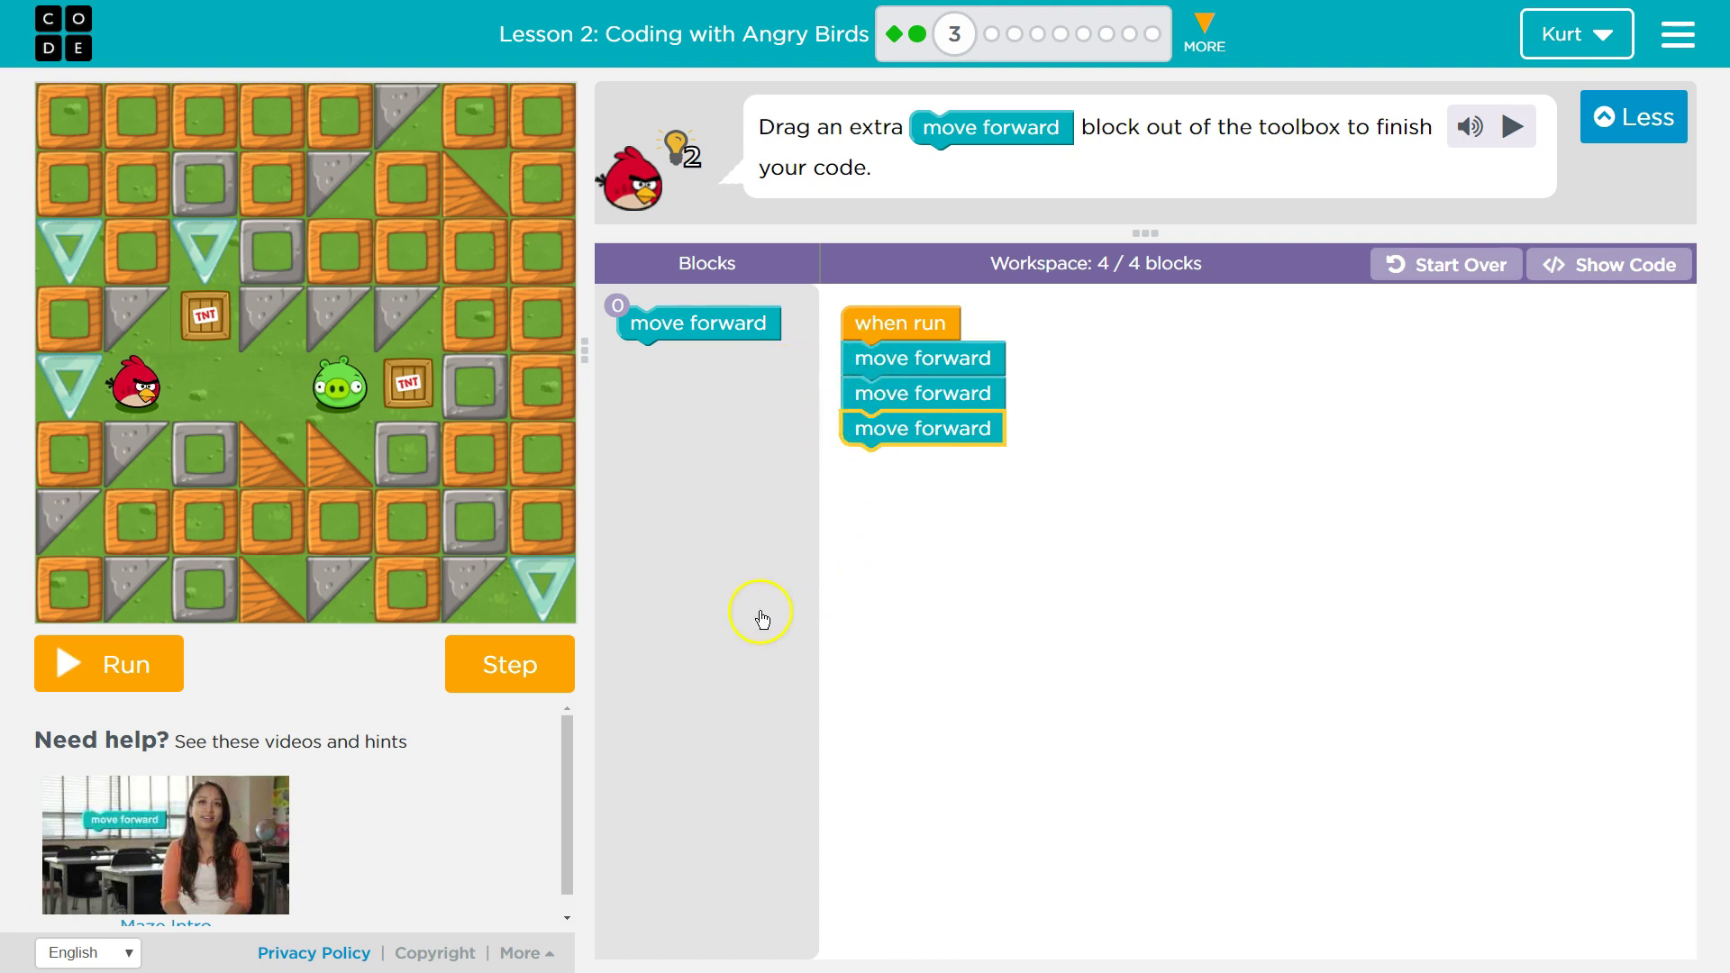
- Run the program so the bird moves forward three times to the pig
click(161, 671)
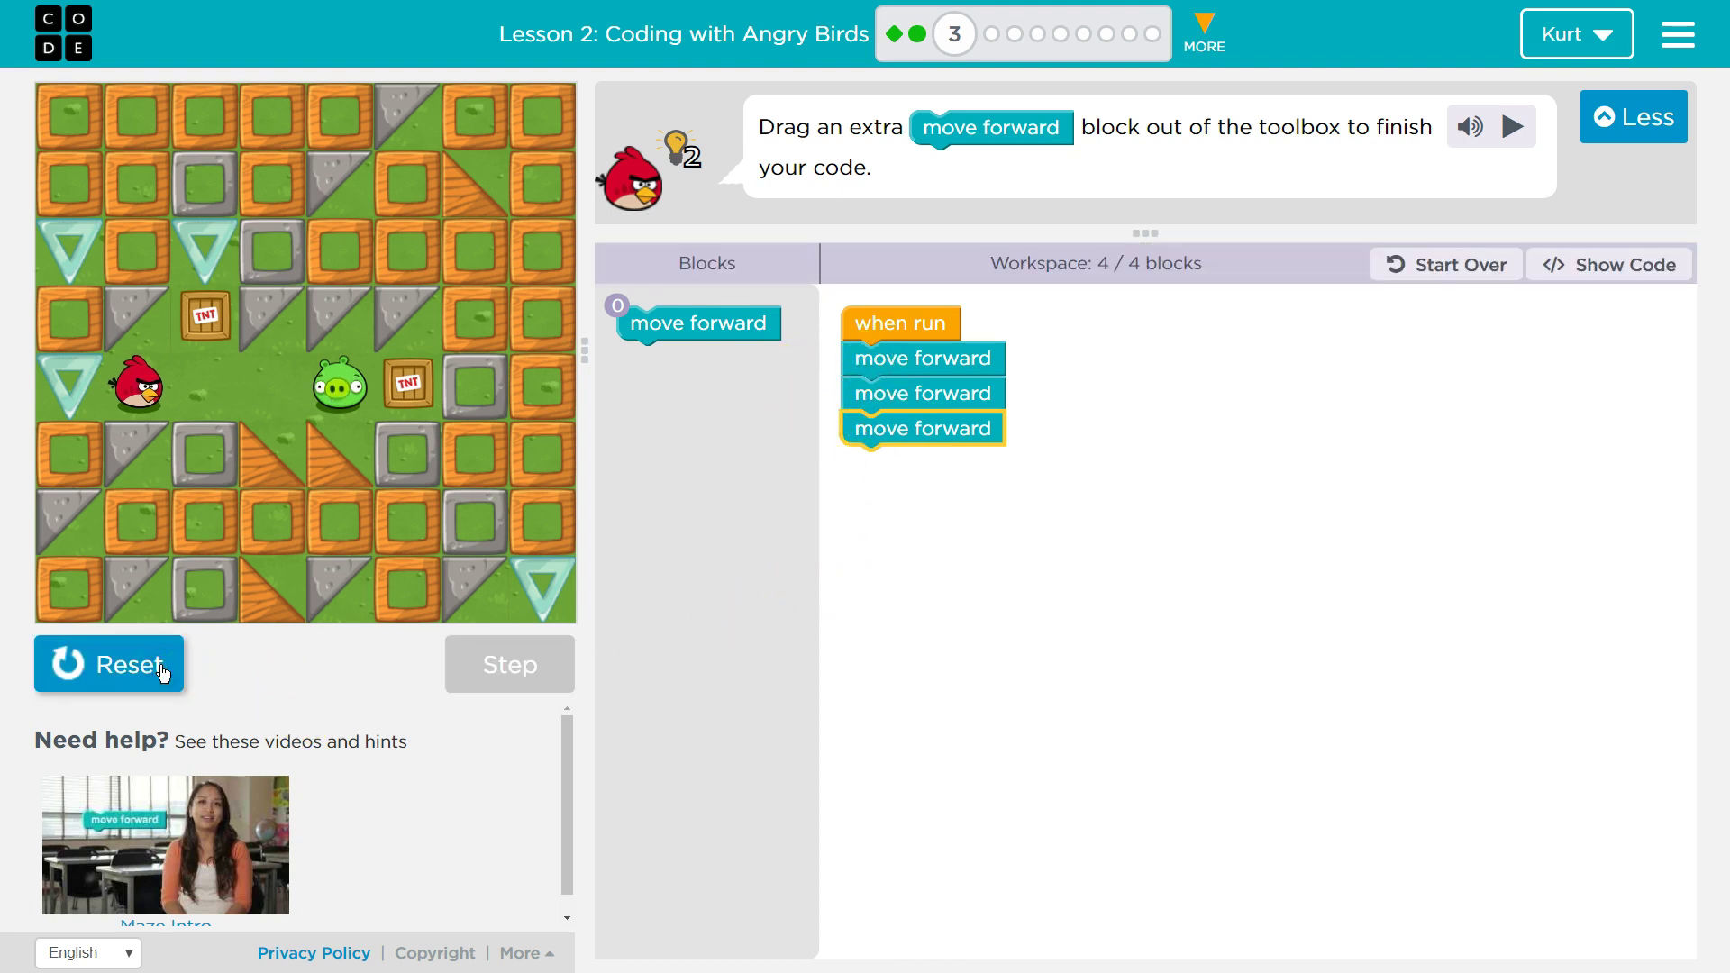